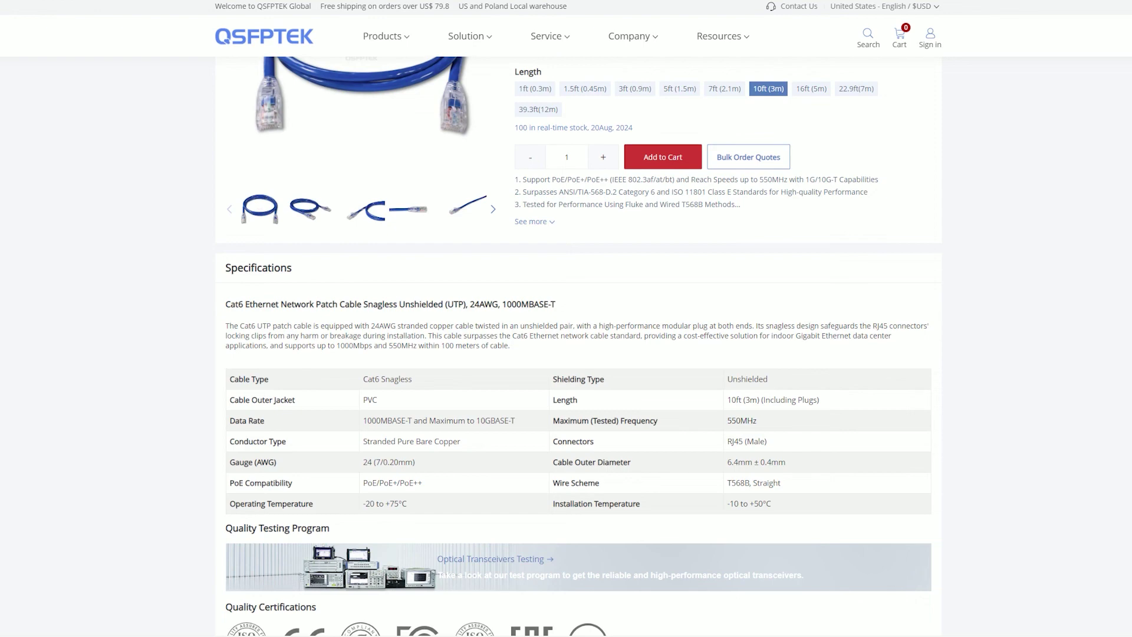
pyautogui.scroll(-3, 566, 354)
pyautogui.scroll(-2, 566, 354)
pyautogui.scroll(-3, 566, 354)
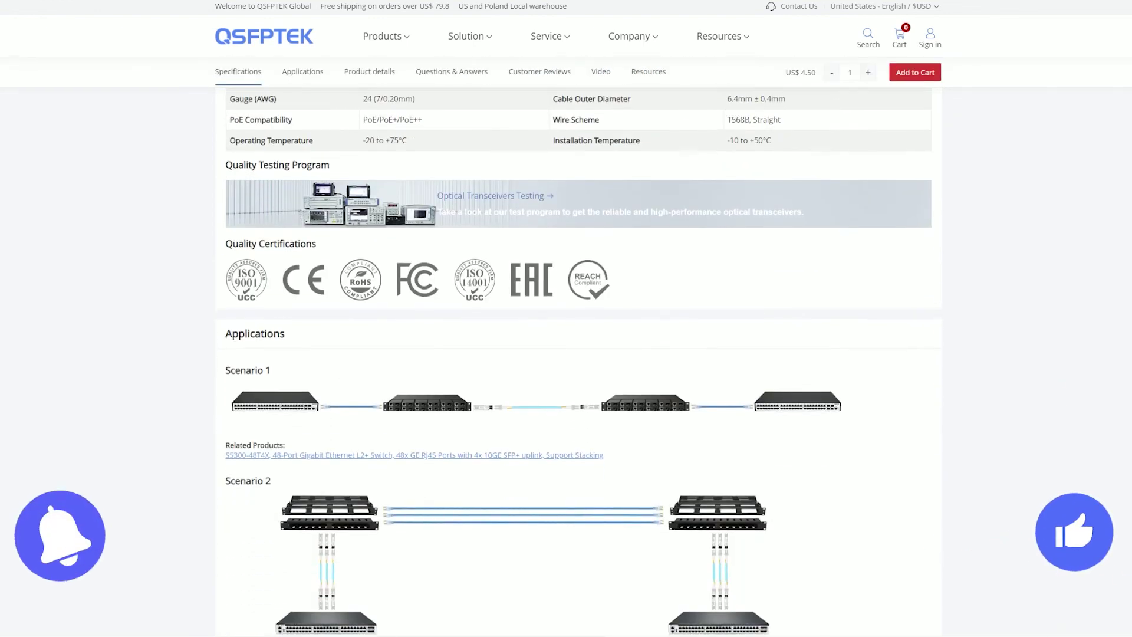
pyautogui.scroll(-3, 566, 354)
pyautogui.scroll(-2, 566, 353)
pyautogui.scroll(-1, 566, 354)
pyautogui.scroll(-3, 567, 354)
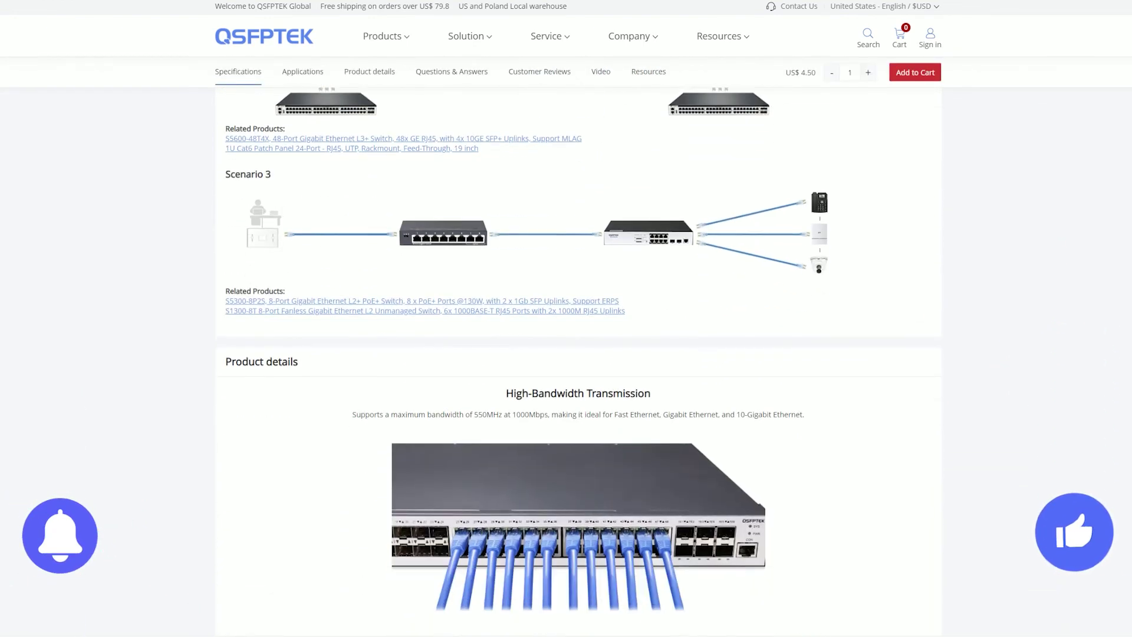